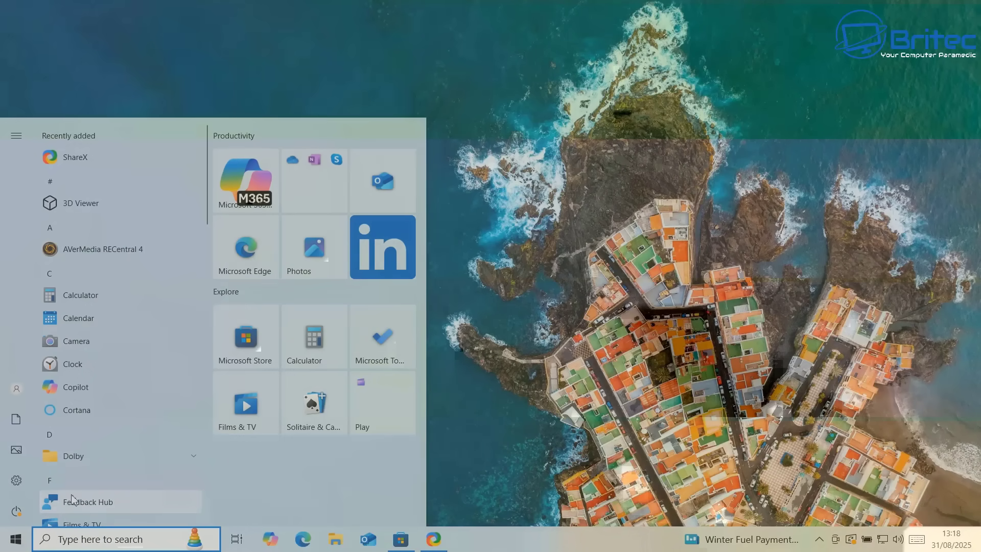
# Search the Start menu for 'backup' to list backup-related settings
pyautogui.write('ba')
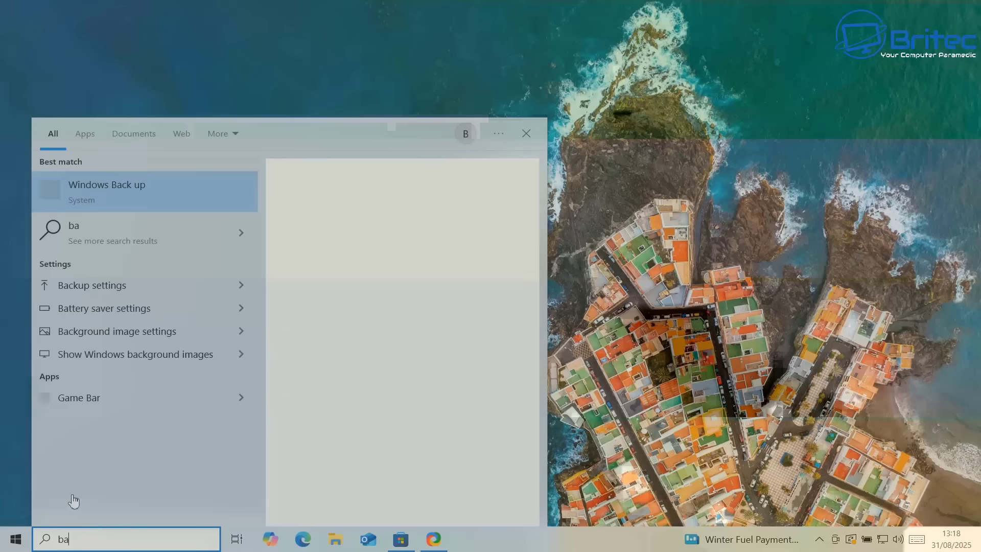
pyautogui.write('ckup')
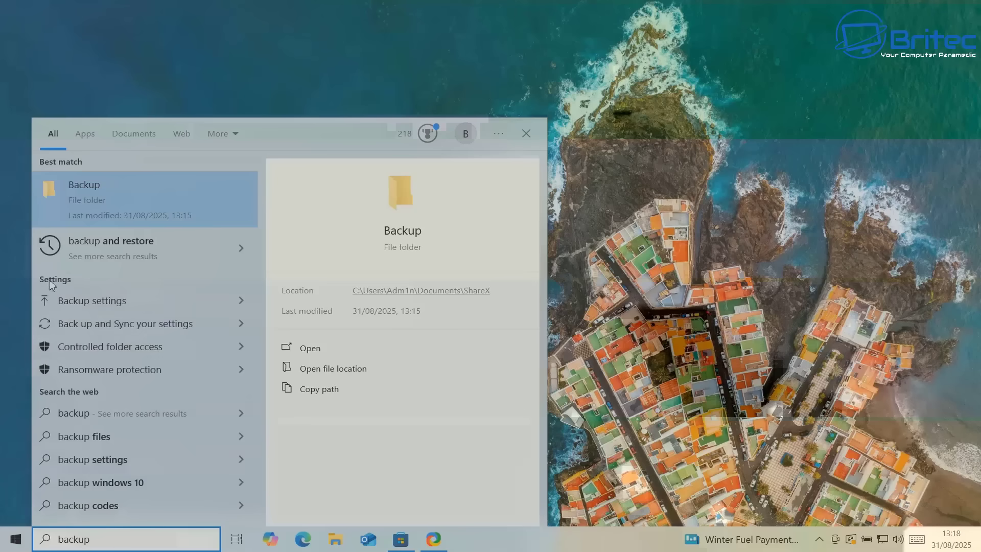
# On the Windows backup page, switch off Remember my apps and Remember my preferences
pyautogui.click(91, 337)
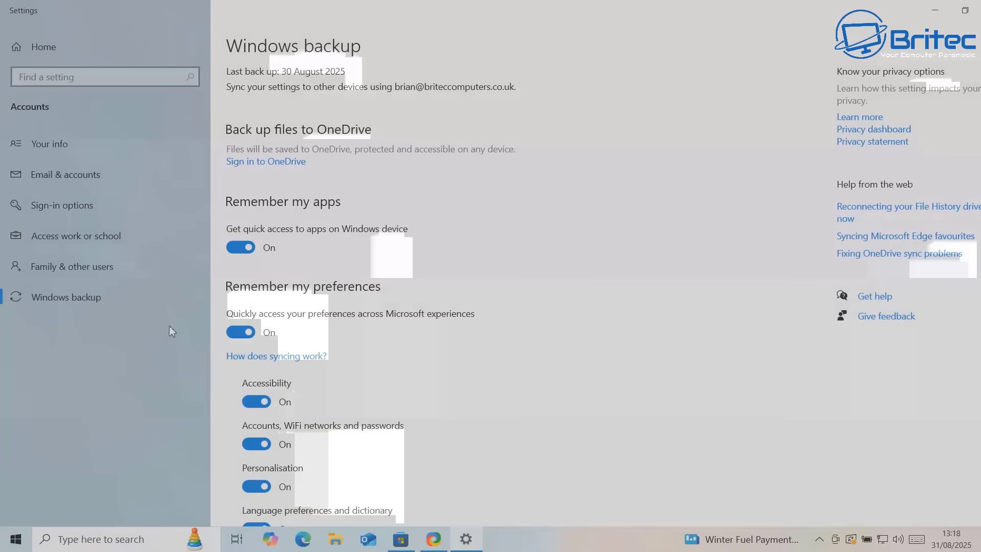
pyautogui.click(243, 251)
pyautogui.click(243, 332)
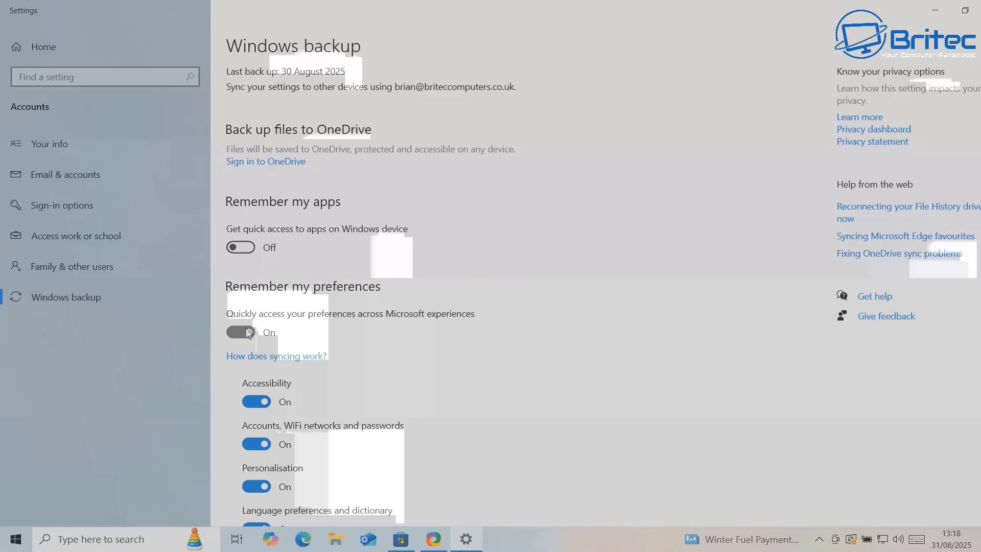
# Check both toggles are Off, then close Settings
pyautogui.scroll(-3, 407, 335)
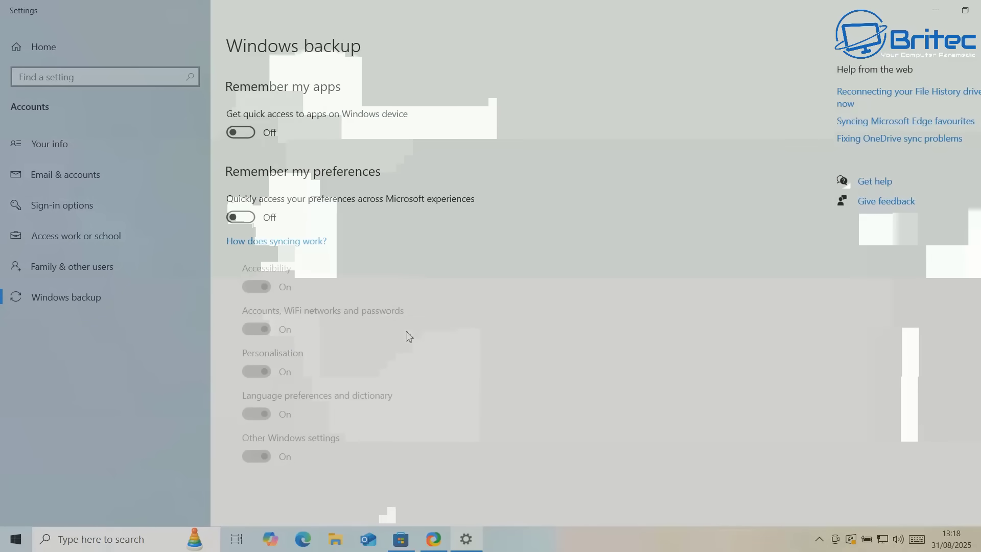
pyautogui.scroll(3, 409, 338)
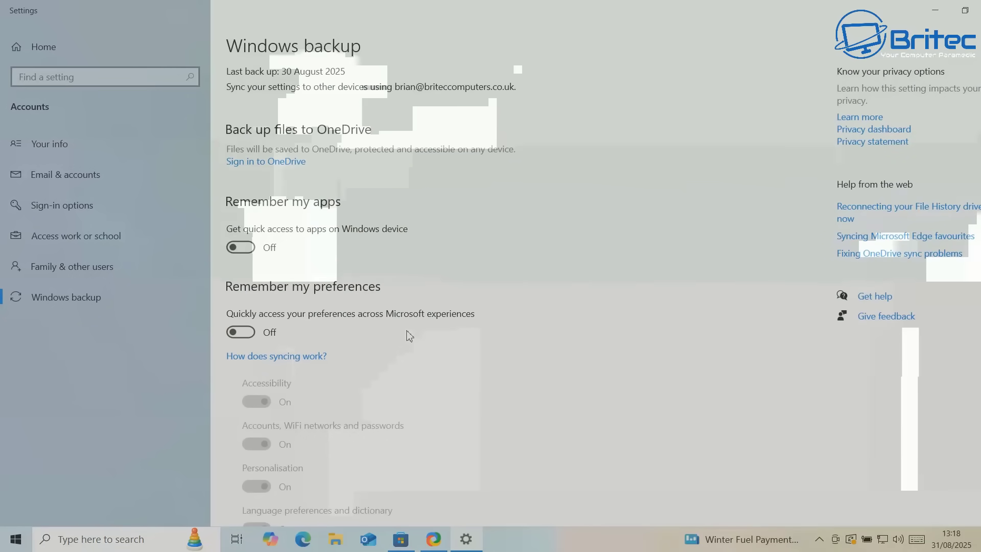
pyautogui.scroll(-3, 409, 335)
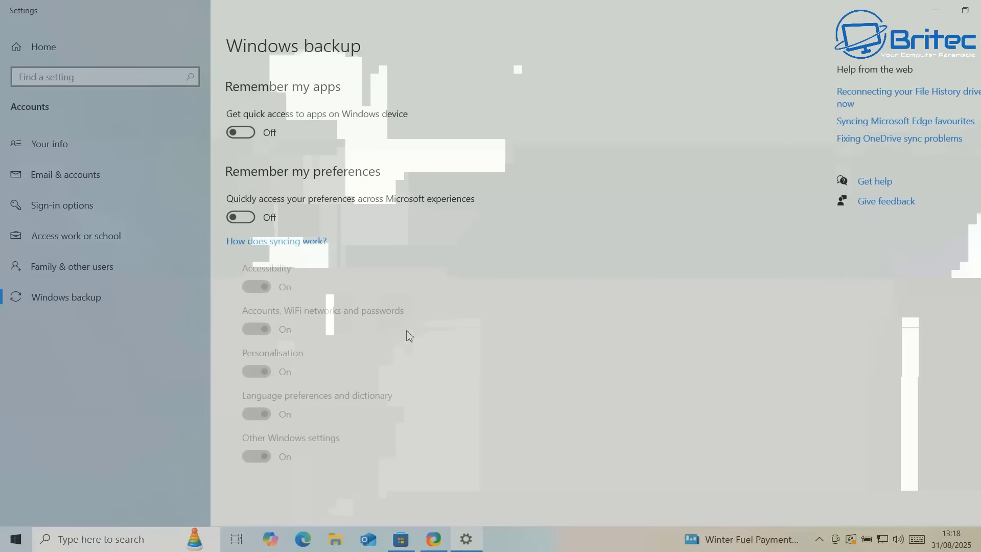
pyautogui.scroll(3, 408, 329)
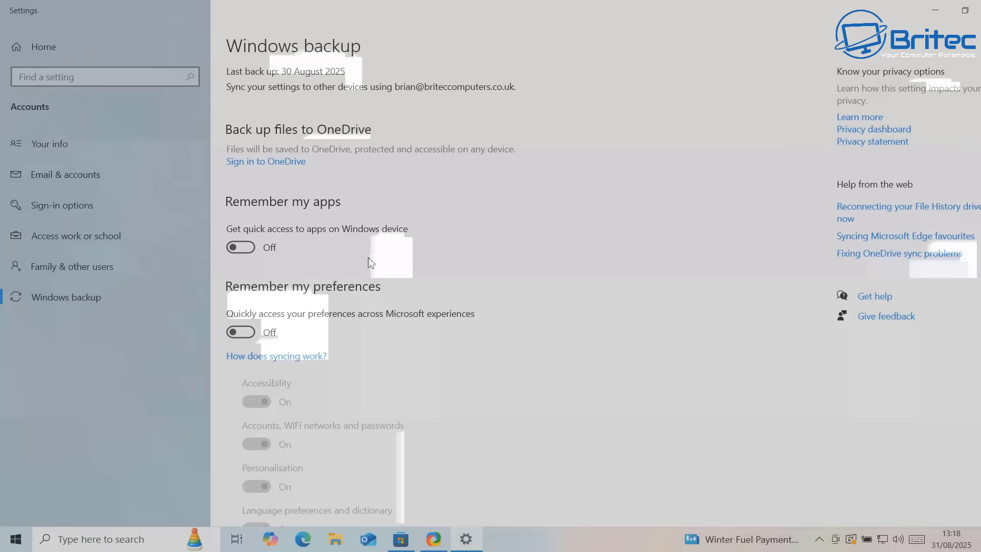
pyautogui.click(979, 9)
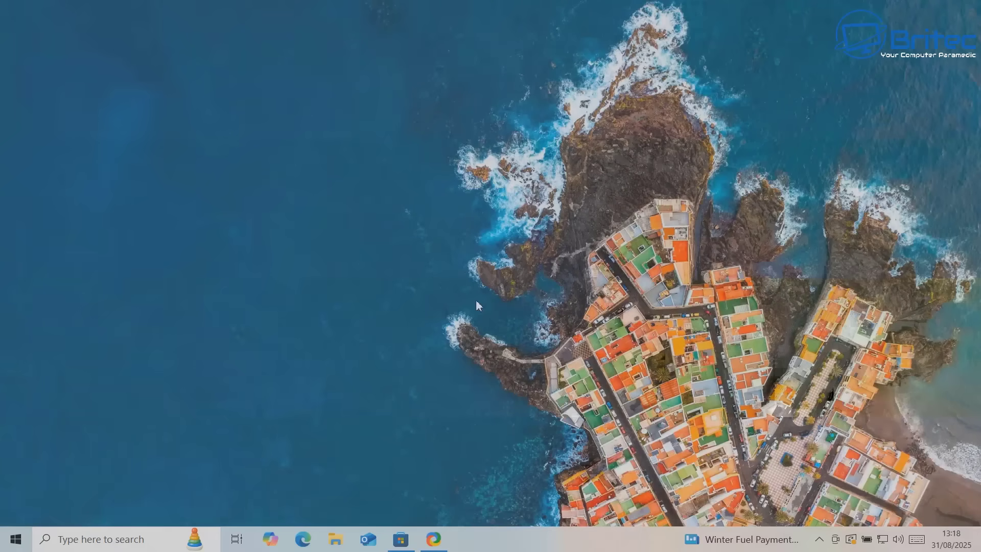
# Open the Settings home page with Win+I
pyautogui.press('super+i')
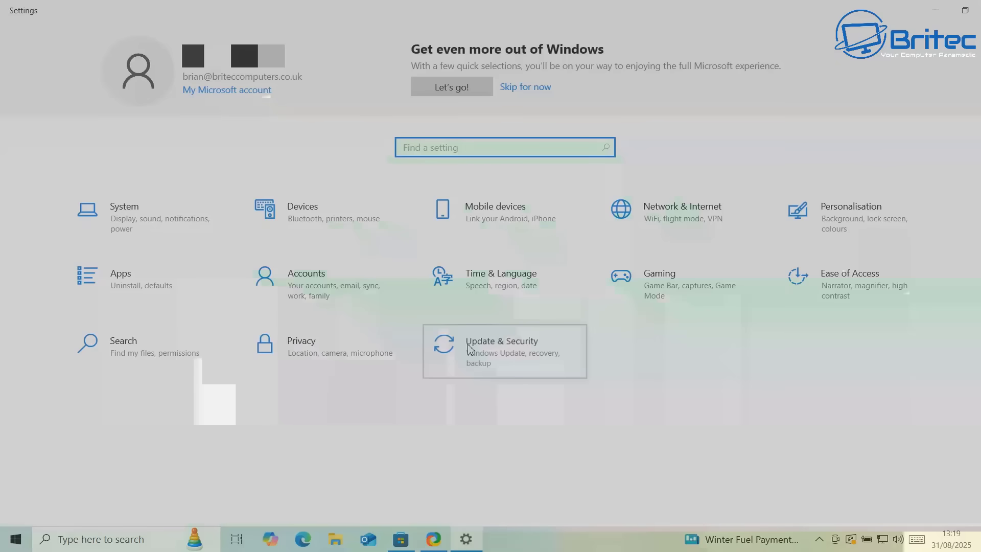
# Go to Update & Security to show the Windows Update page
pyautogui.click(469, 349)
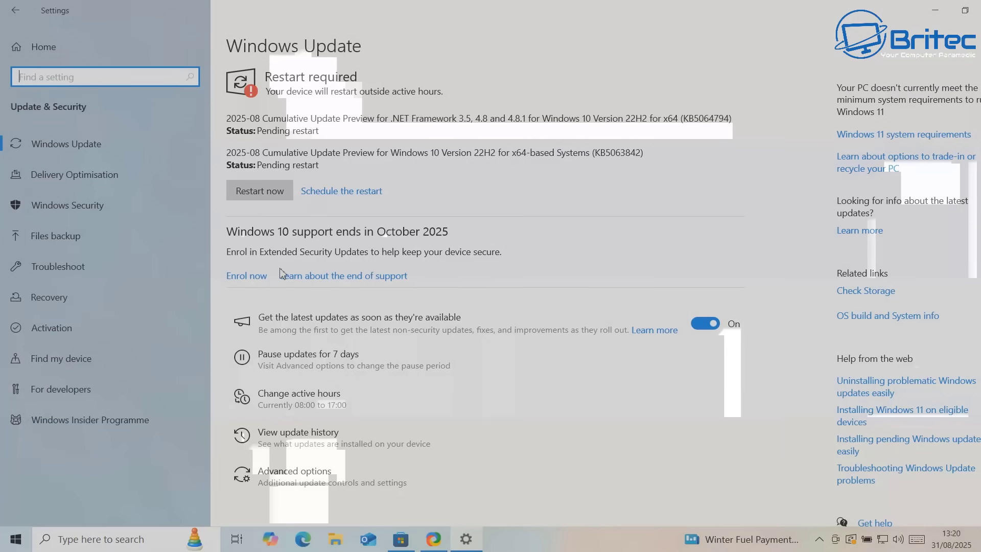
# Start Extended Security Updates enrolment and continue past the introduction
pyautogui.click(249, 277)
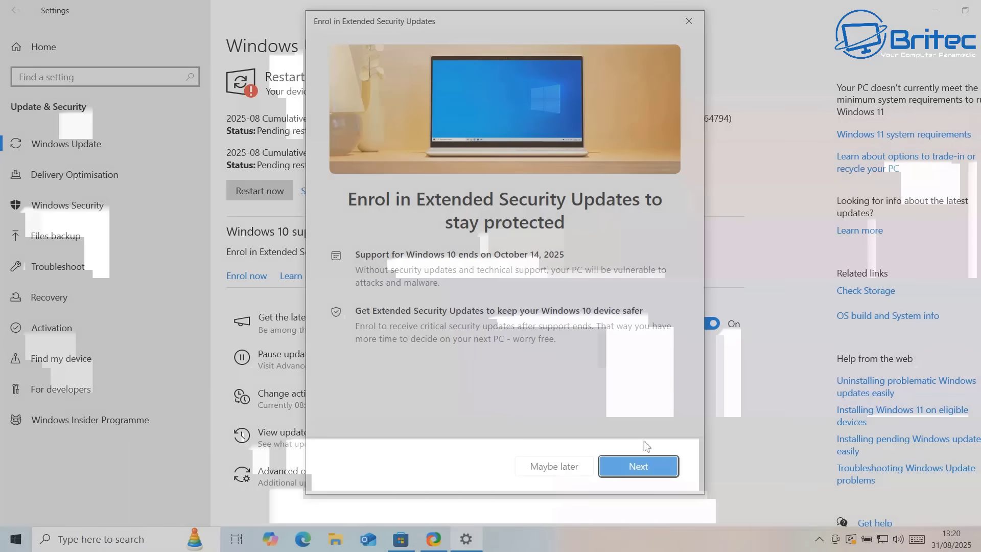
pyautogui.click(651, 474)
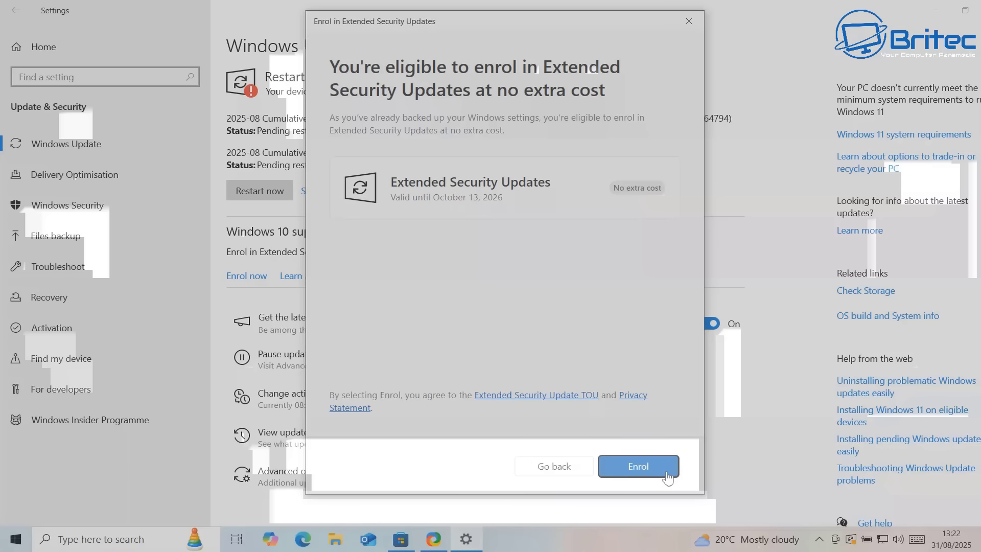
# Enrol this PC in Extended Security Updates, free through October 13, 2026
pyautogui.click(667, 475)
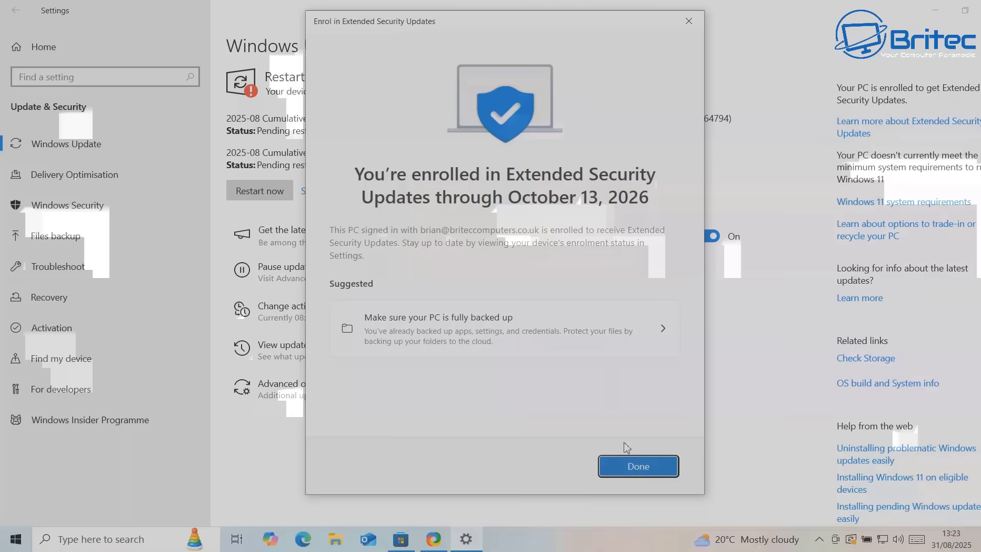
# Dismiss the Extended Security Updates enrolment confirmation with Done
pyautogui.click(638, 466)
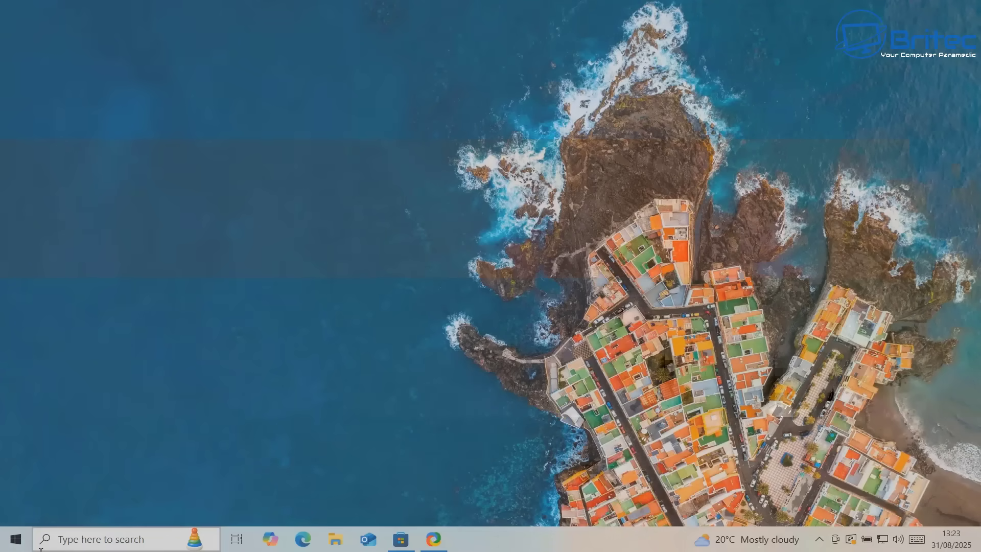
# Reopen Windows backup from search and switch Remember my apps back Off
pyautogui.click(68, 538)
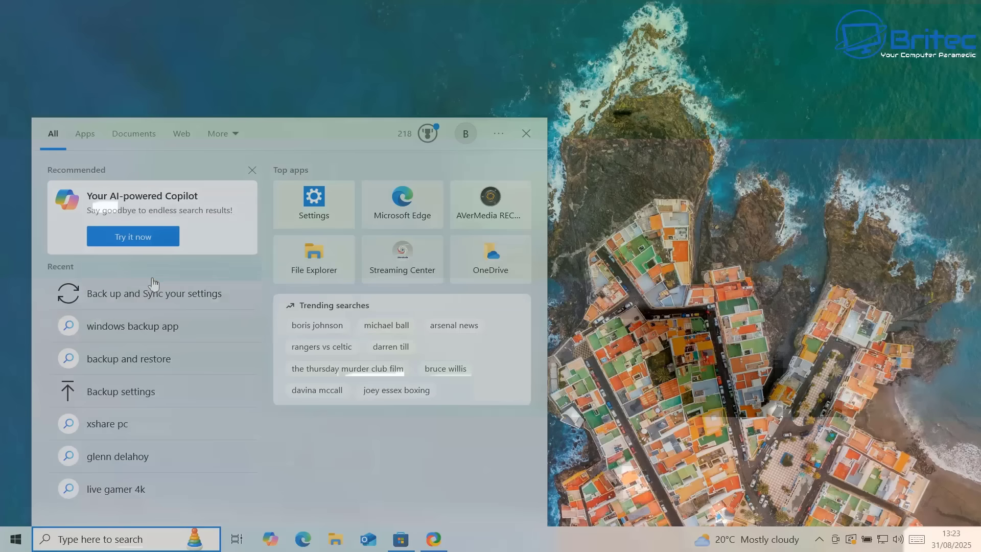
pyautogui.click(155, 301)
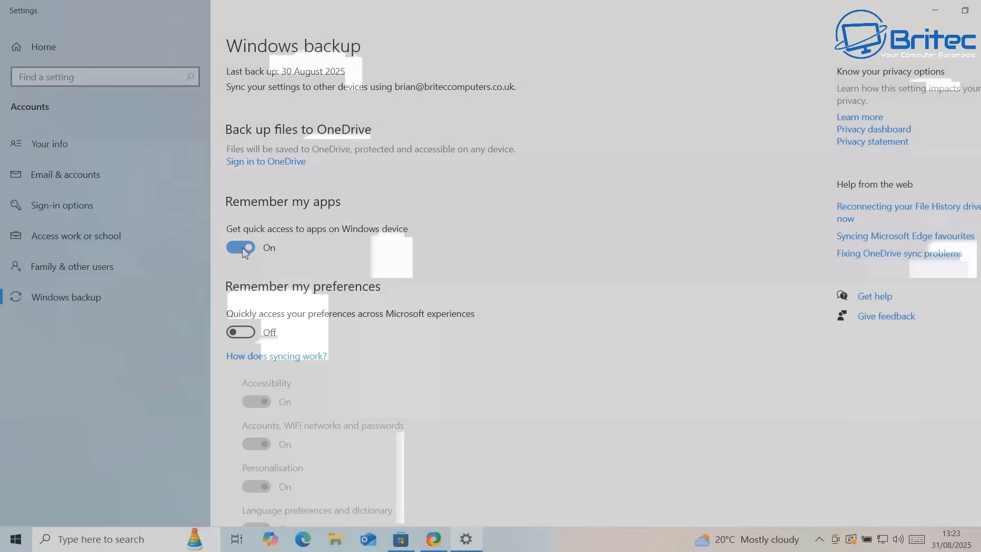
pyautogui.scroll(-3, 240, 321)
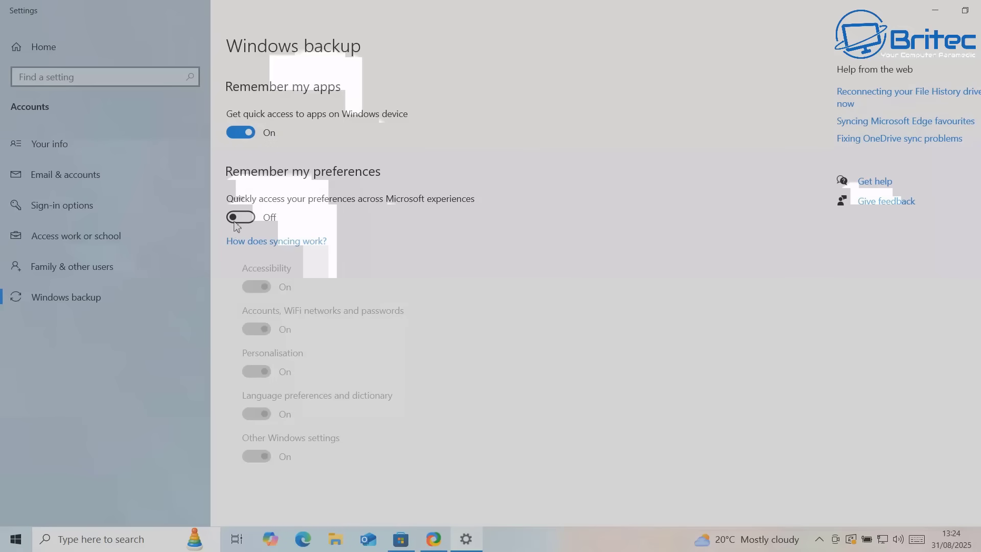
pyautogui.click(239, 132)
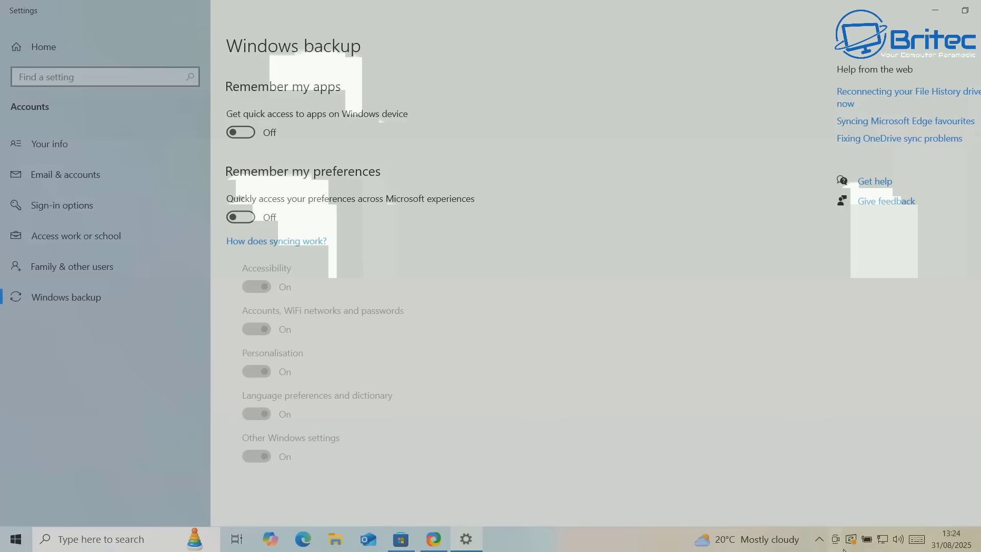
pyautogui.click(820, 540)
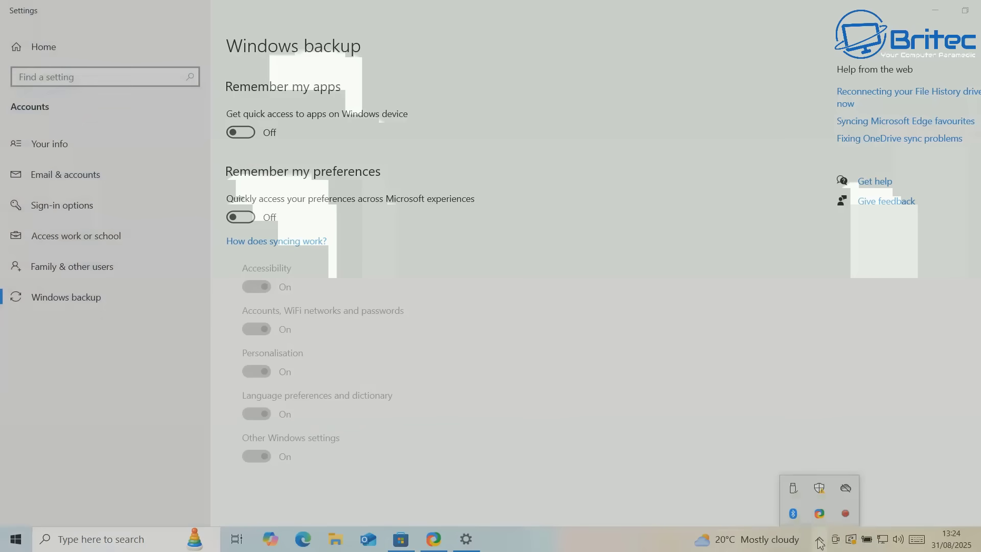
# Open OneDrive Settings from the tray icon's options menu, showing the Account page
pyautogui.click(846, 491)
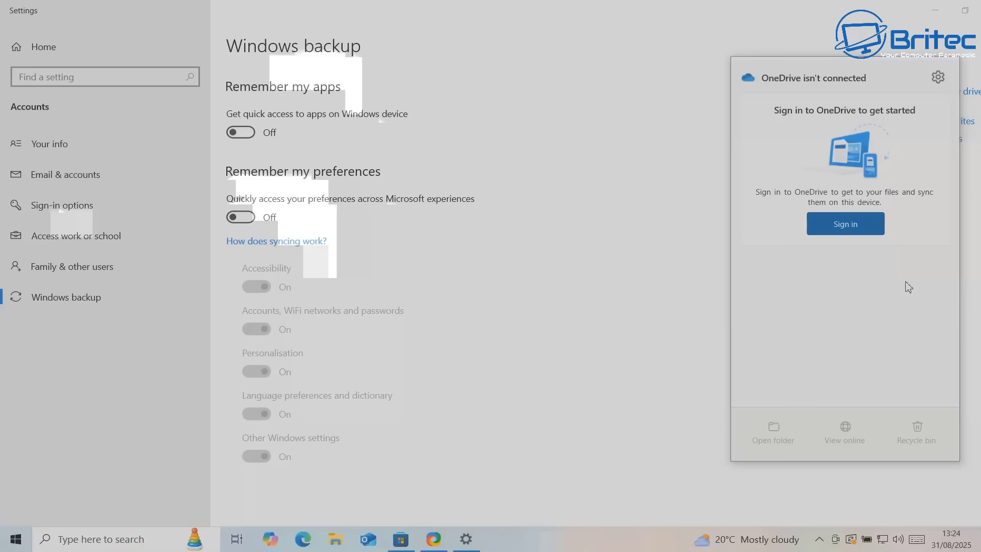
pyautogui.click(937, 79)
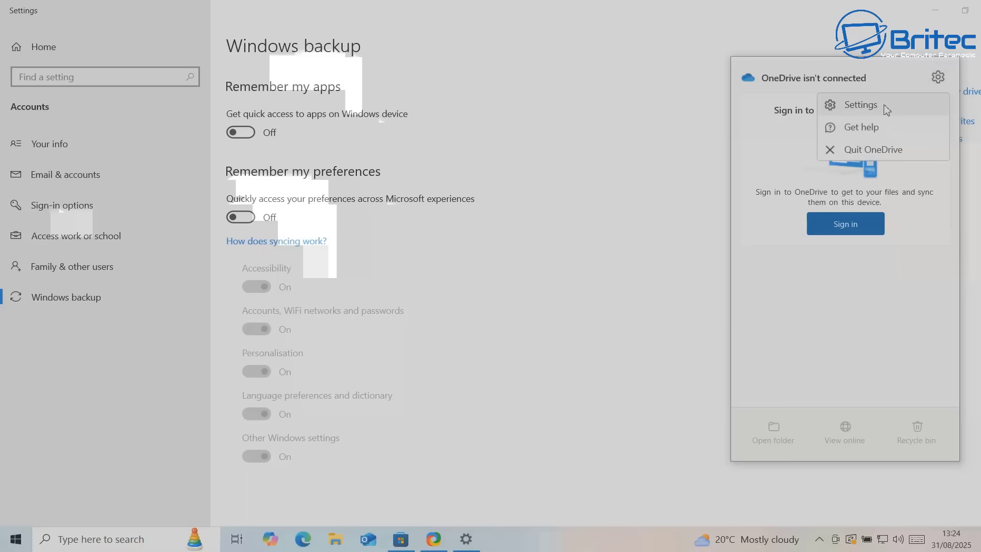
pyautogui.click(861, 105)
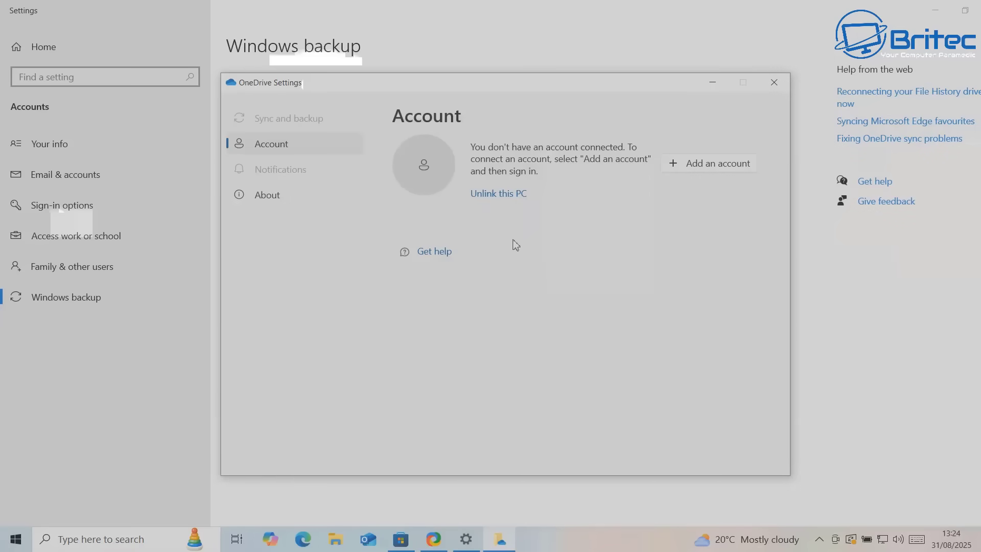
# Unlink this PC from the OneDrive account and close the Set up OneDrive window
pyautogui.click(519, 199)
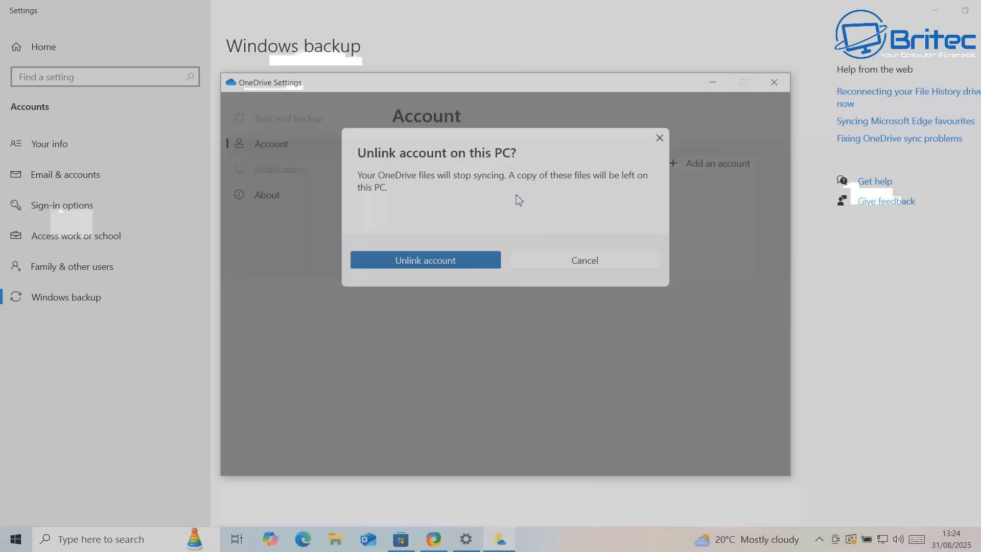
pyautogui.click(461, 261)
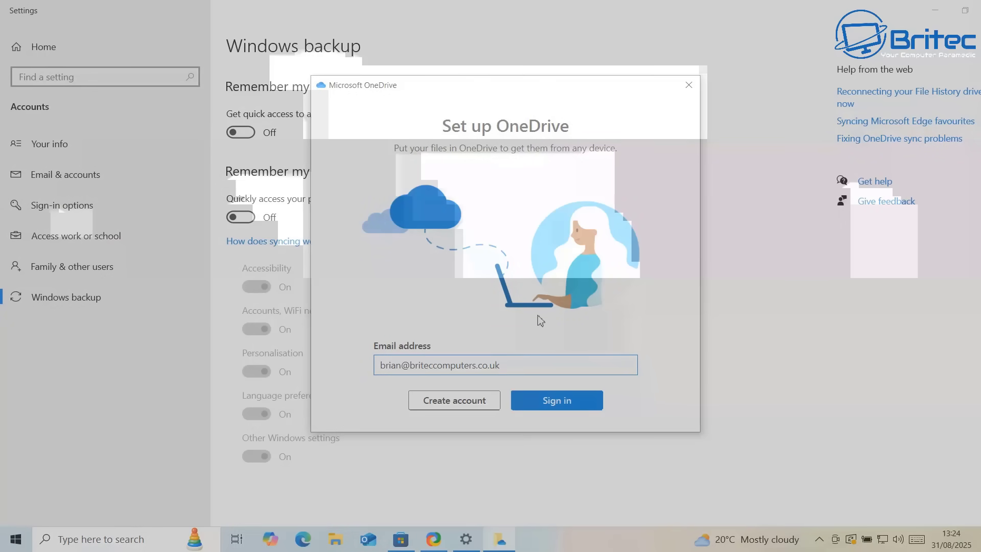
pyautogui.click(688, 86)
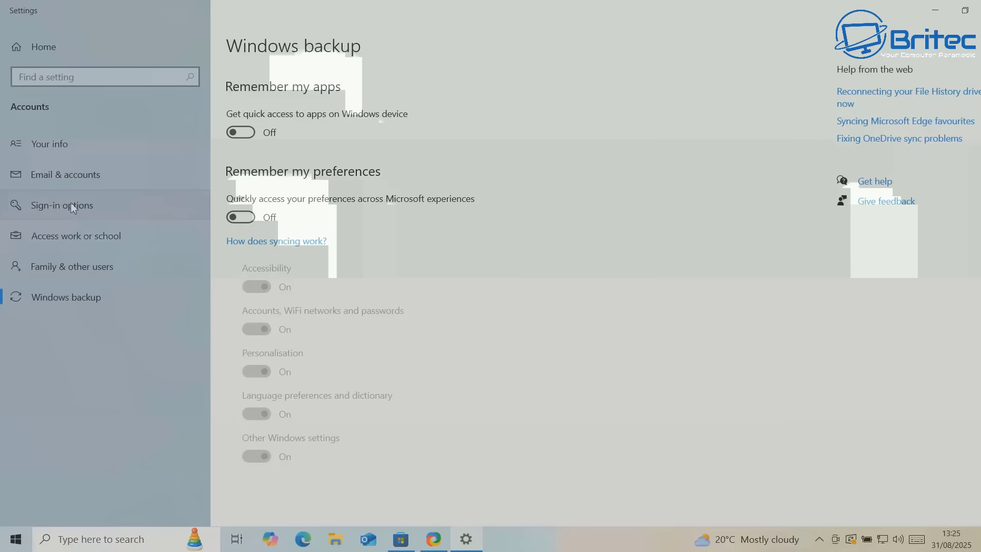
# From Your info, switch to local account Adm1n after verifying with the PIN, then sign out to finish
pyautogui.click(49, 138)
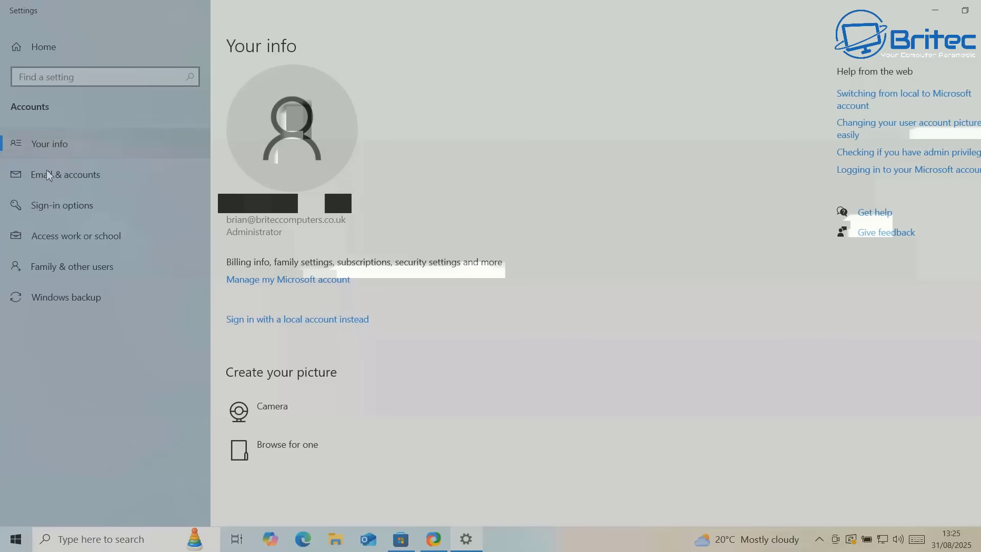
pyautogui.click(310, 321)
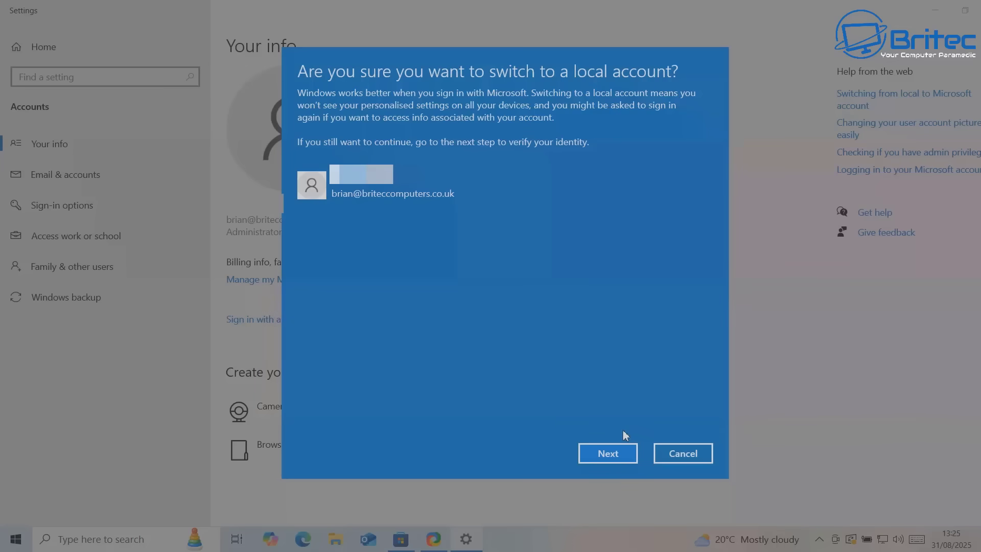
pyautogui.click(608, 459)
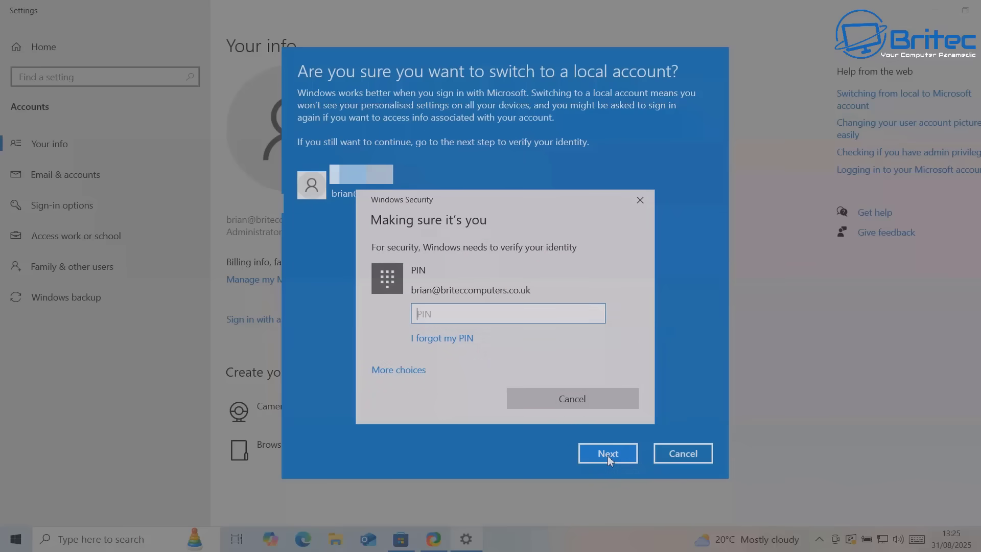
pyautogui.write('1234')
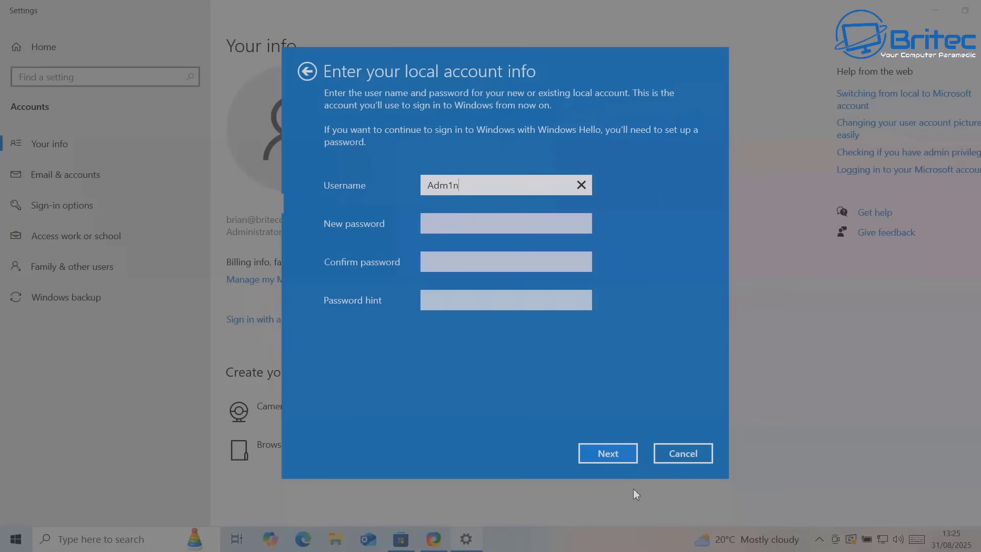
pyautogui.click(618, 454)
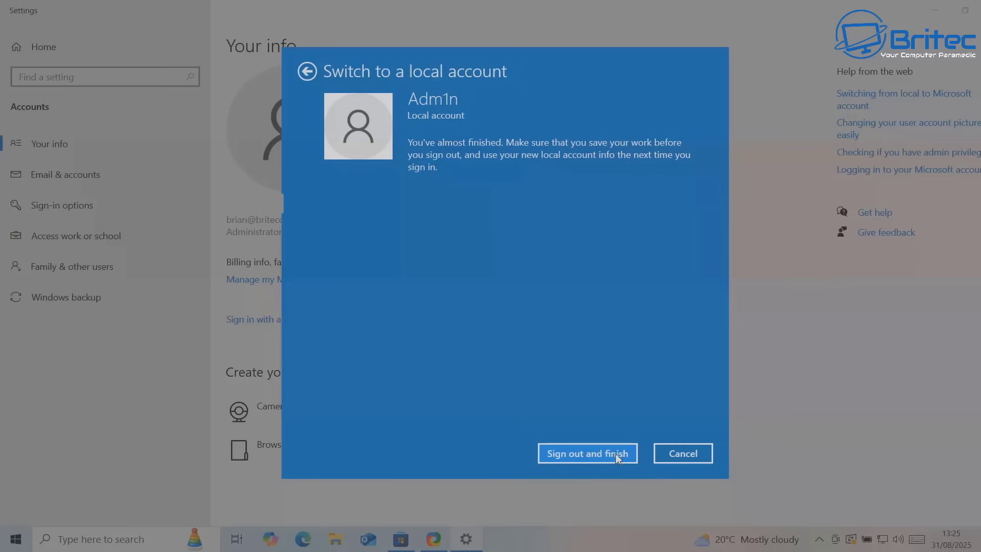
pyautogui.click(618, 456)
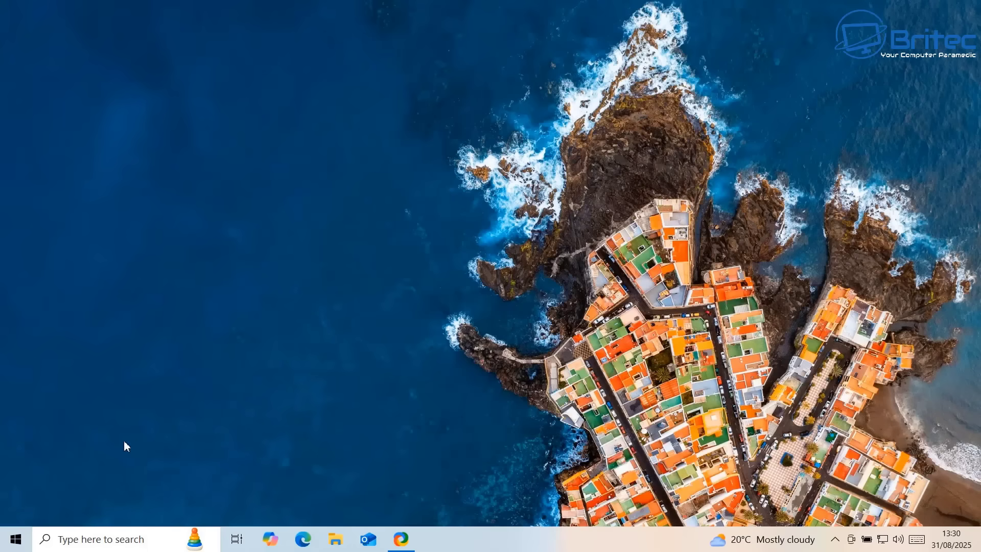
# Reopen Settings from Start and dismiss the Set up OneDrive window that appears
pyautogui.click(2, 548)
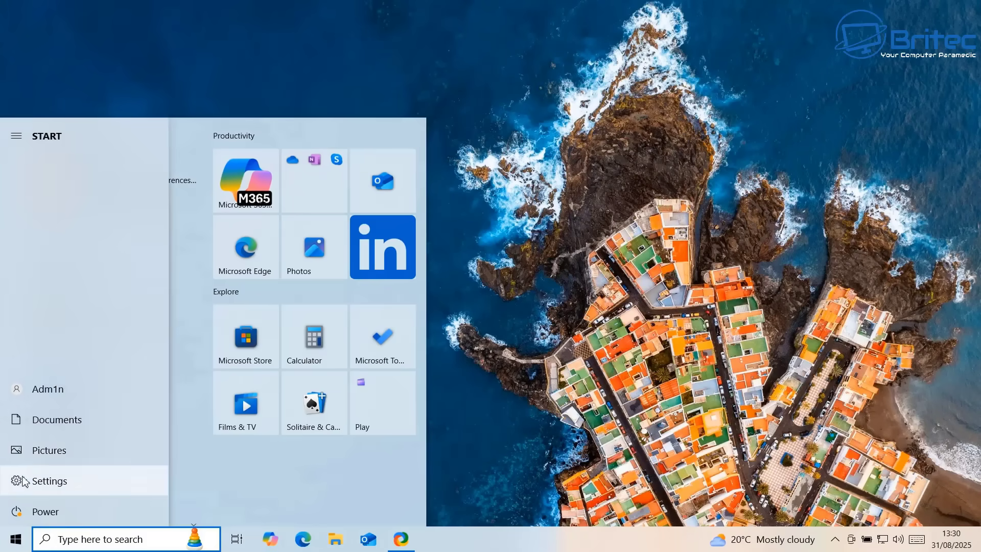
pyautogui.click(23, 478)
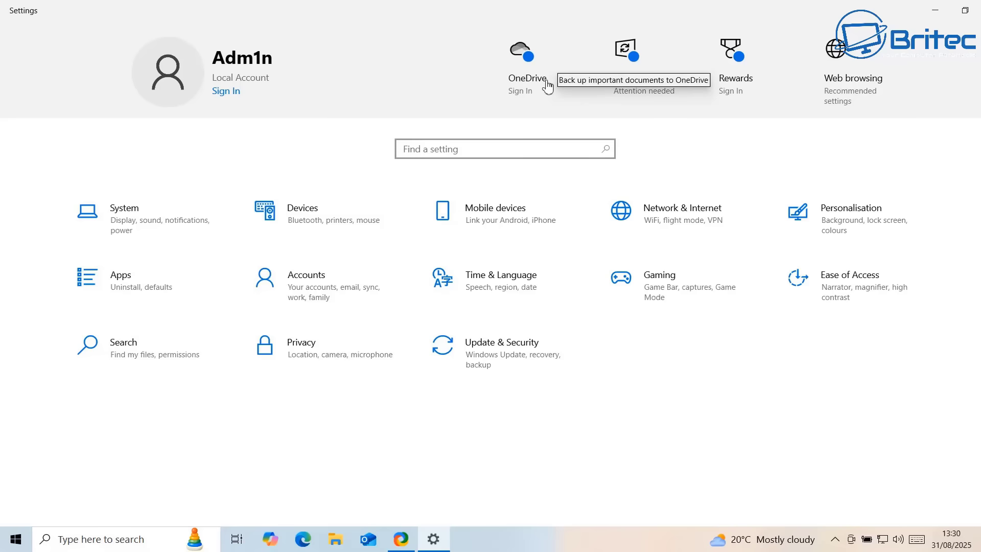
pyautogui.click(547, 87)
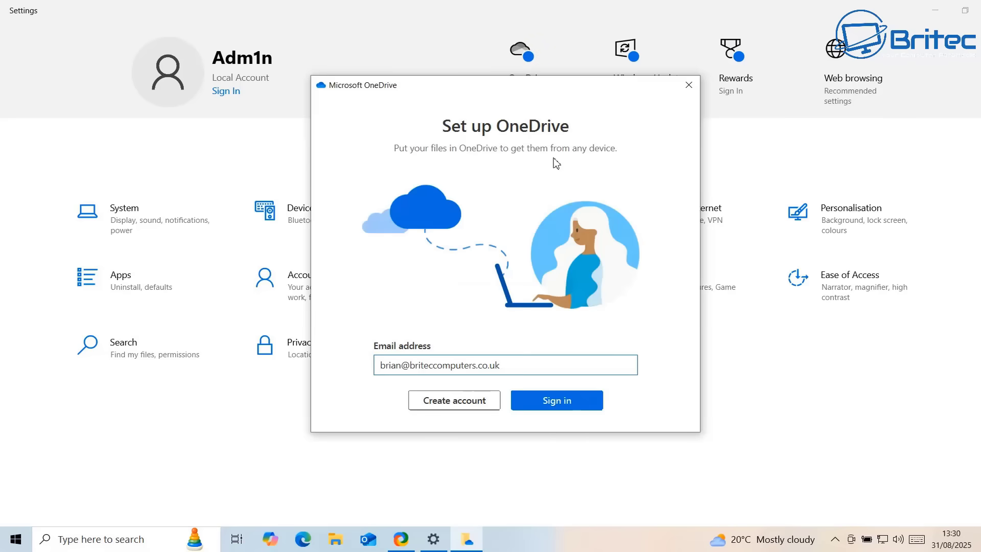
pyautogui.click(690, 86)
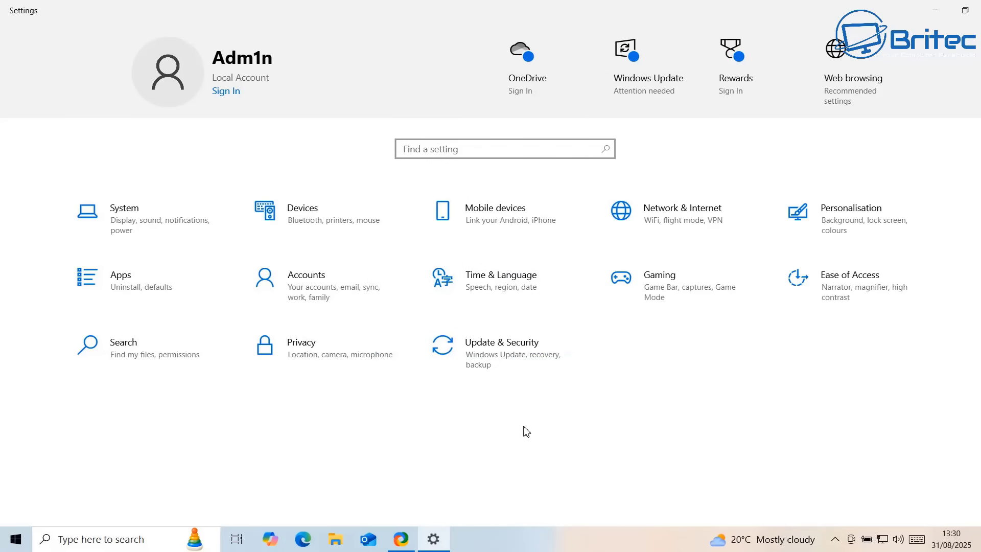
# Check the Windows Update page under Update & Security for the Extended Security Updates enrolment message
pyautogui.click(501, 366)
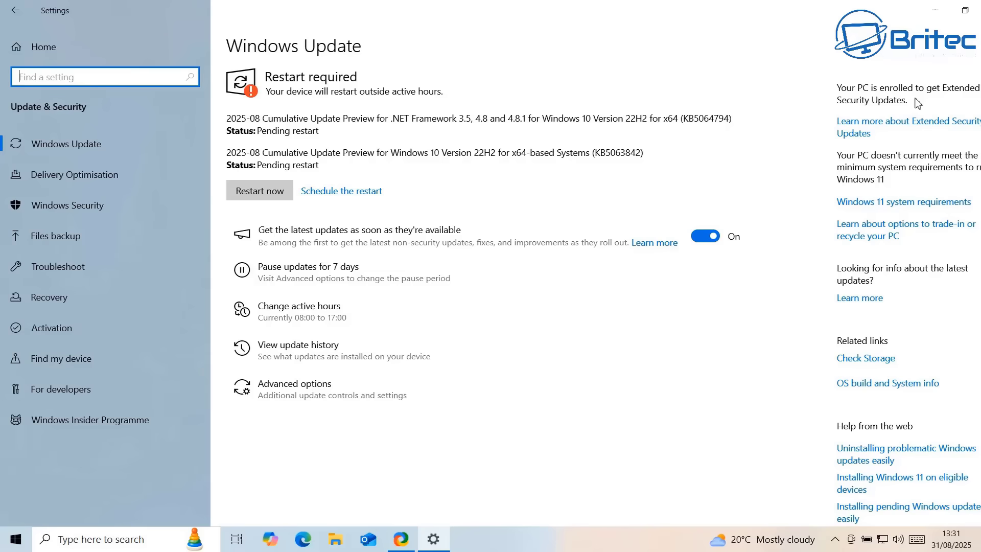
pyautogui.scroll(-2, 870, 308)
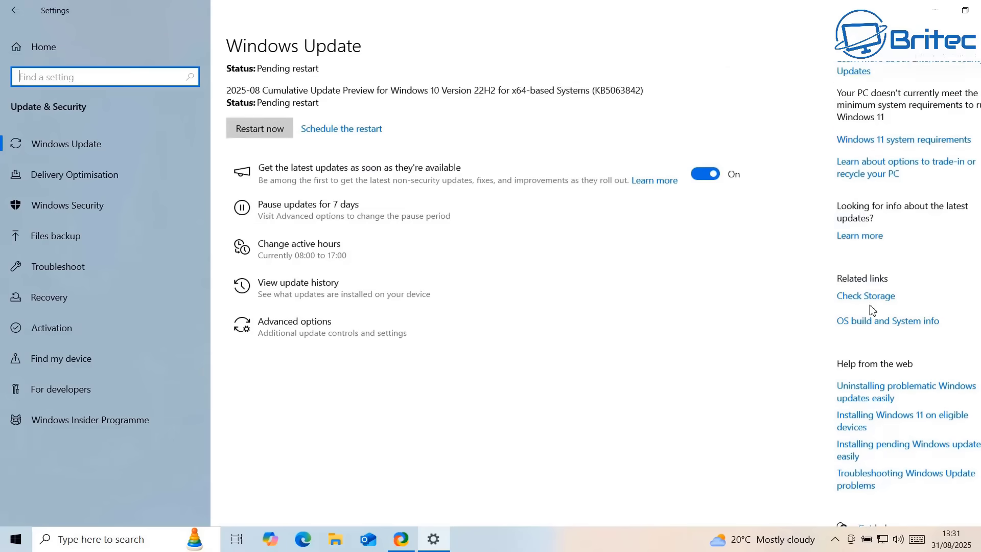
pyautogui.scroll(2, 873, 293)
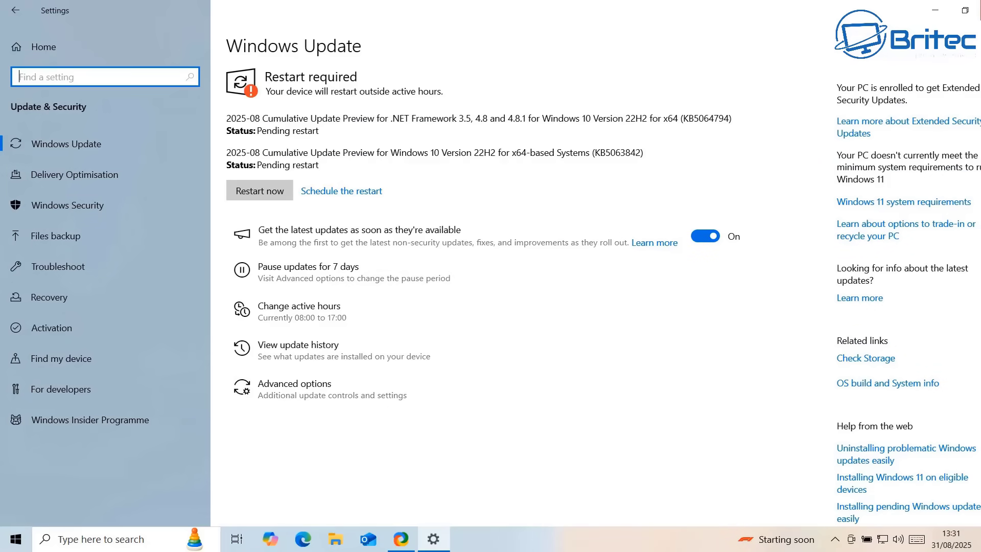
# Close the Settings window to return to the bare desktop
pyautogui.click(979, 7)
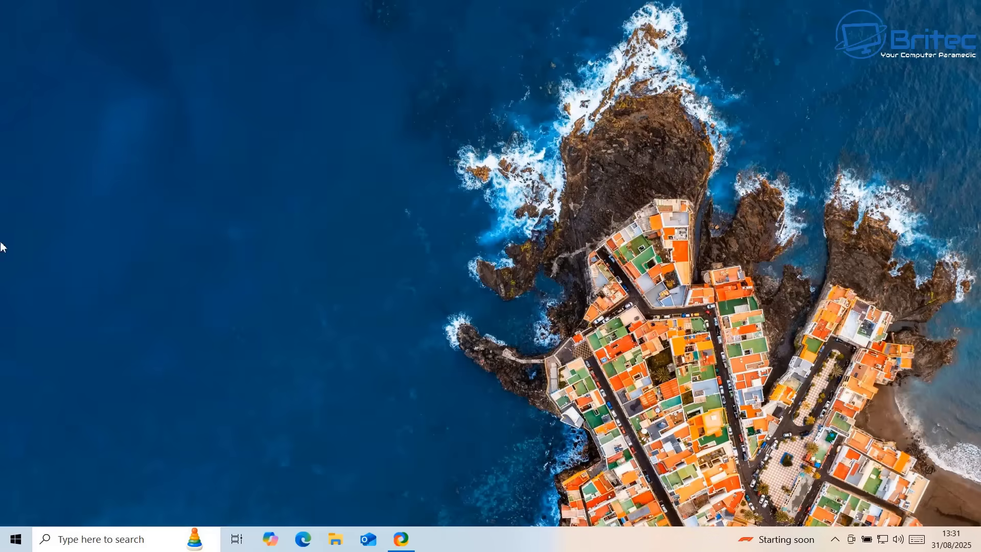